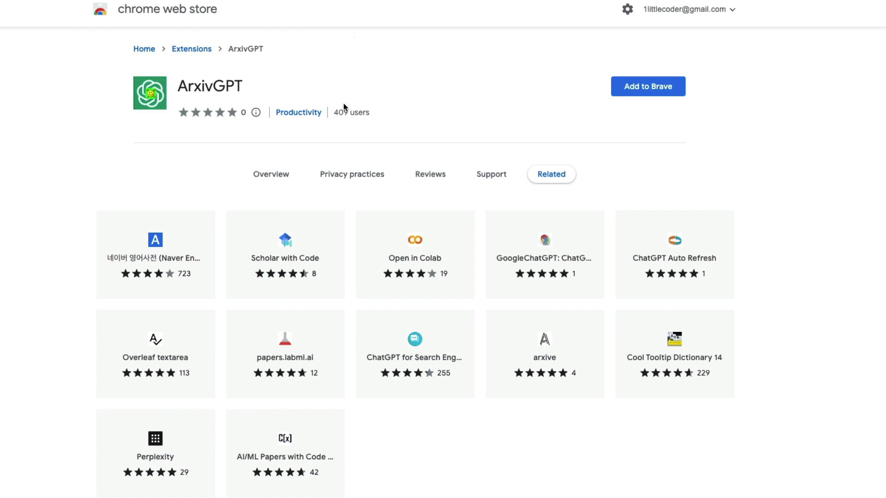
Add the ArxivGPT extension to the browser from its Chrome Web Store listing
left_click(680, 89)
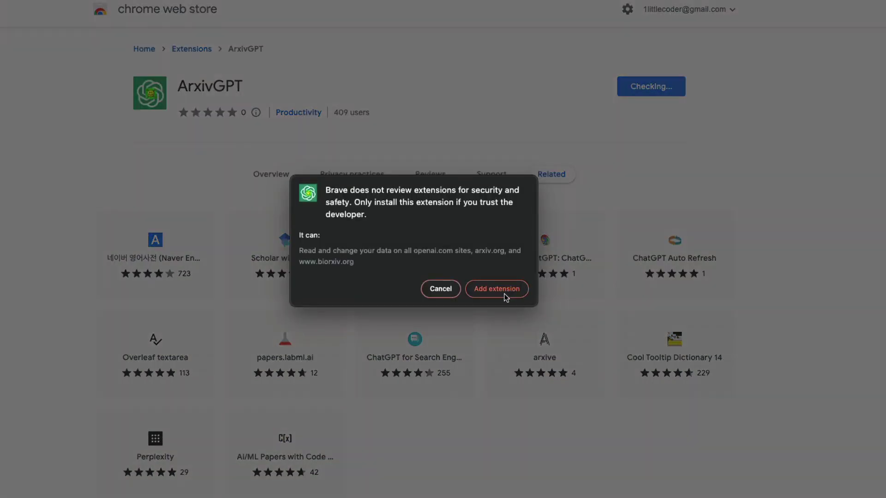
left_click(488, 290)
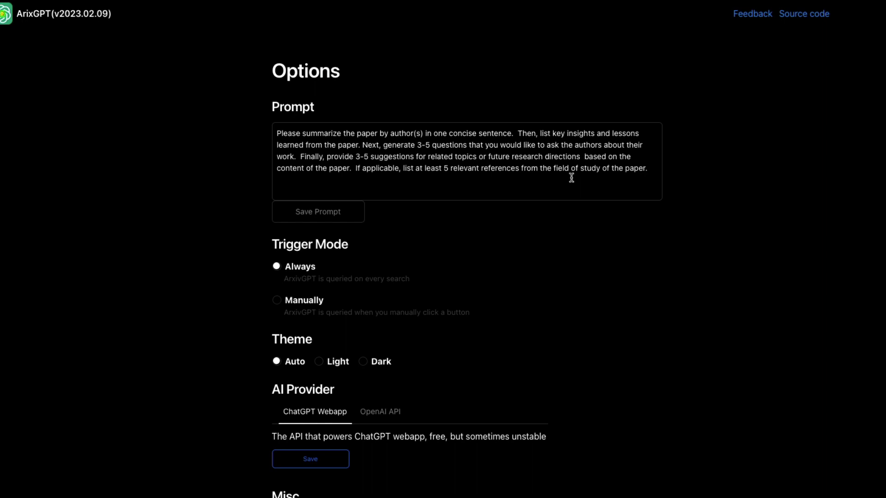
Read through the default summary prompt on the ArxivGPT options page
left_click_drag(650, 170, 249, 134)
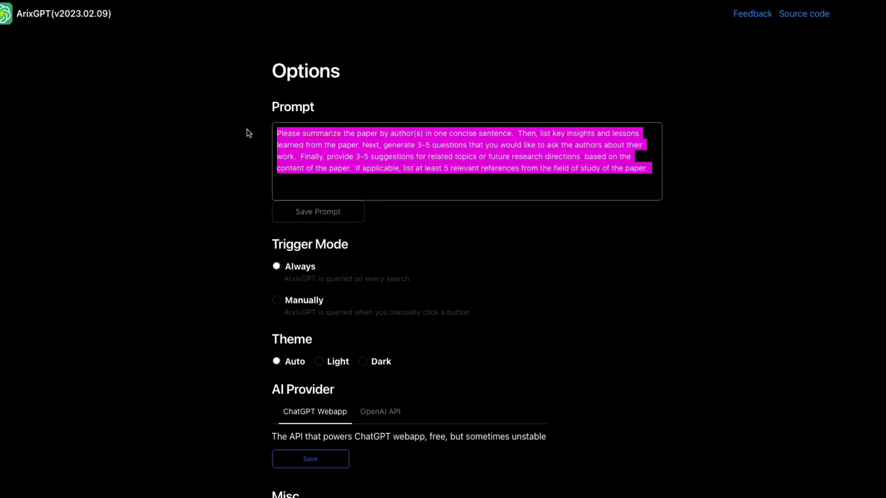
left_click(355, 145)
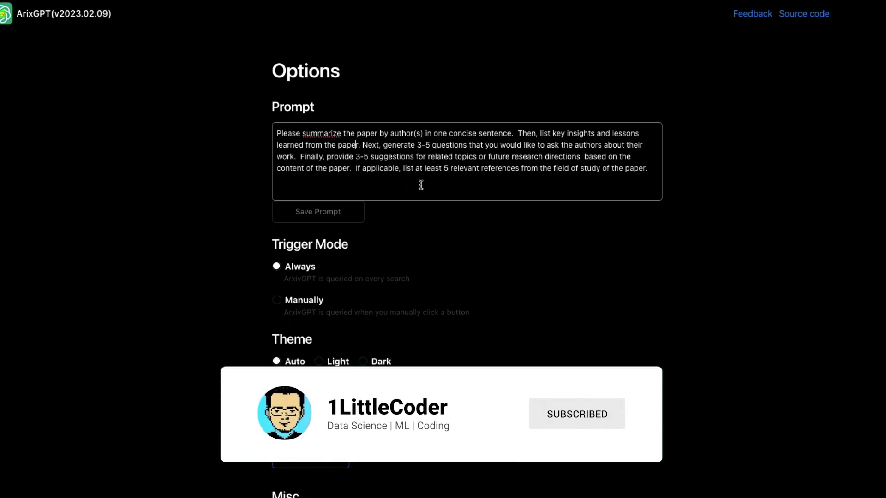
scroll(424, 196, "down", 1)
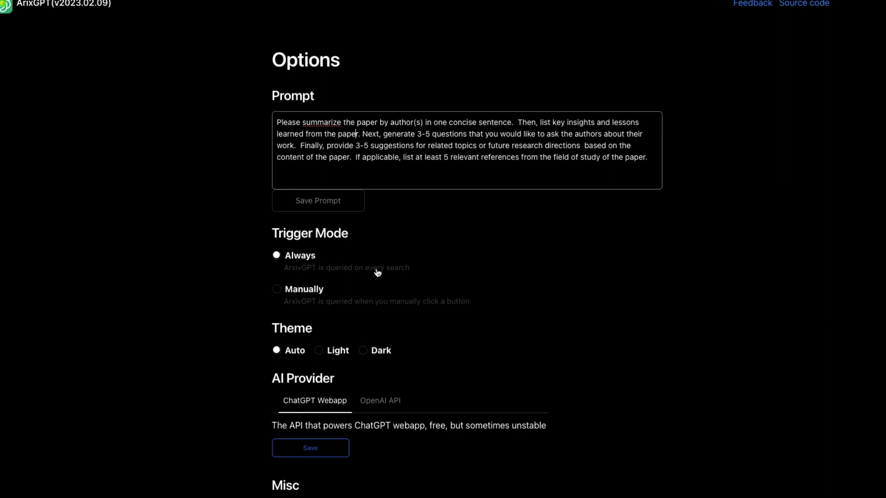
Set Trigger Mode to Manually and keep ChatGPT Webapp as provider after checking the OpenAI API models
left_click(297, 294)
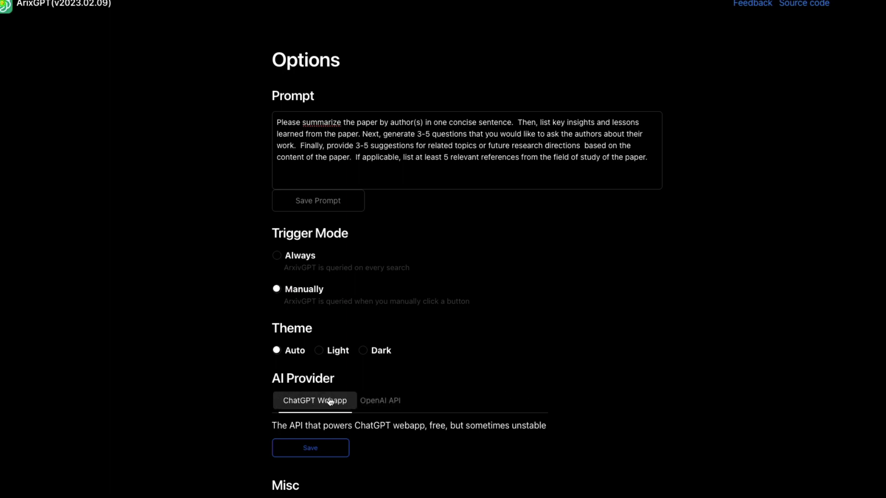
left_click(380, 401)
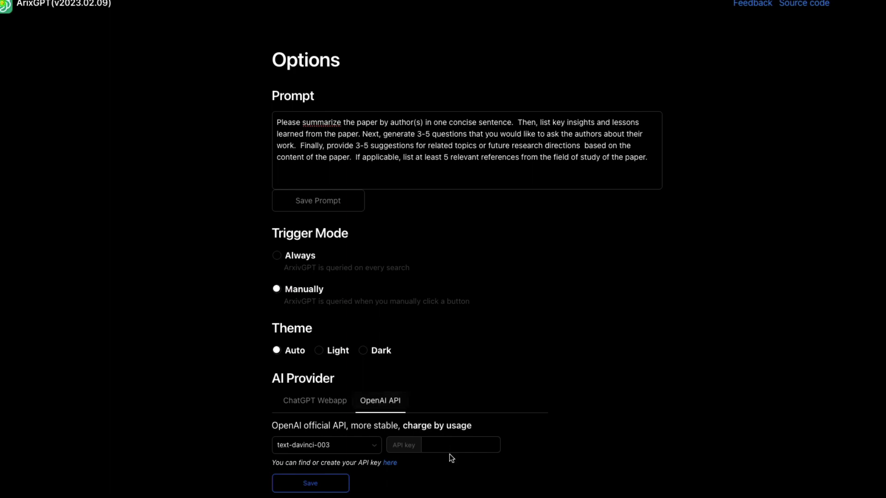
left_click(353, 445)
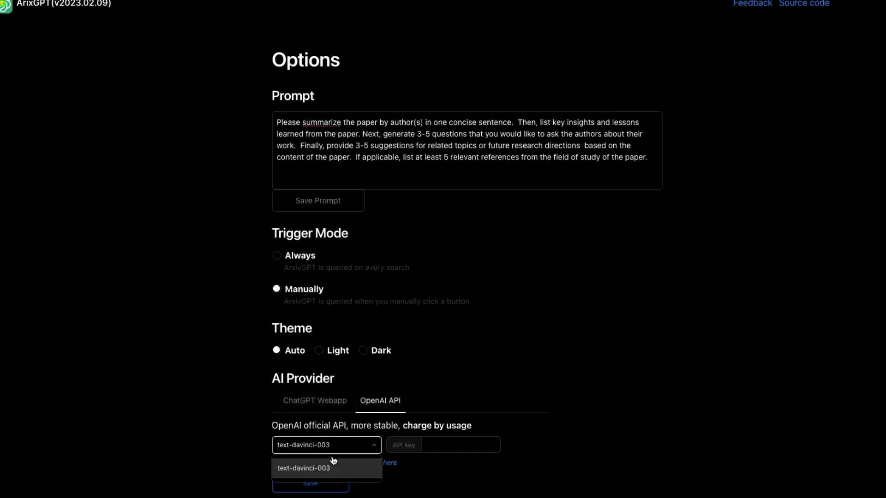
left_click(457, 443)
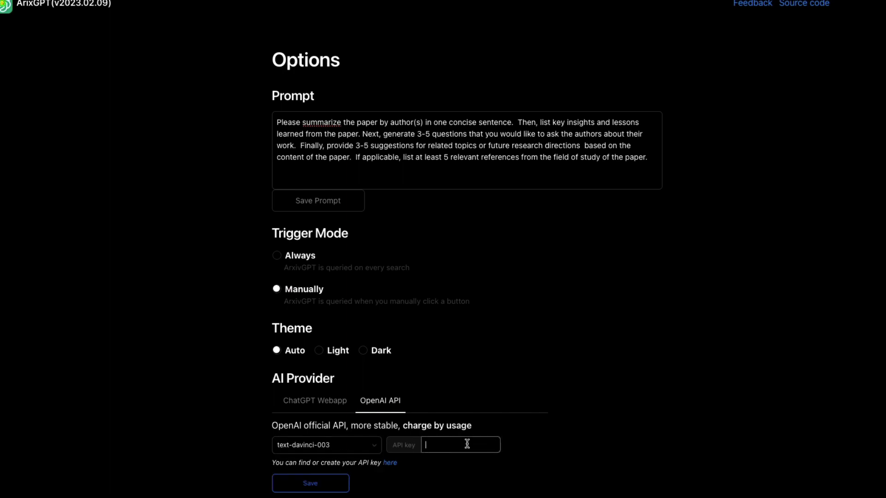
left_click(311, 407)
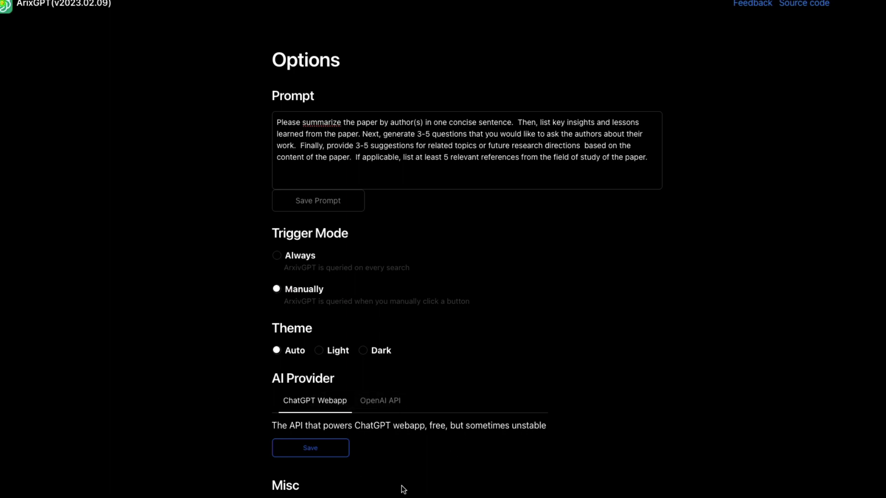
scroll(342, 401, "up", 1)
scroll(582, 381, "down", 1)
Save the ArxivGPT settings and request an arXivGPT summary of the Toolformer paper
left_click(317, 449)
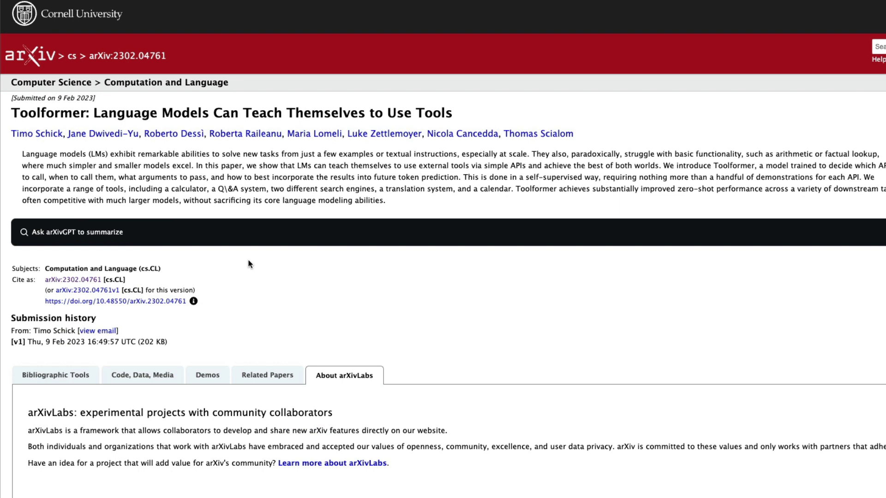
left_click(78, 233)
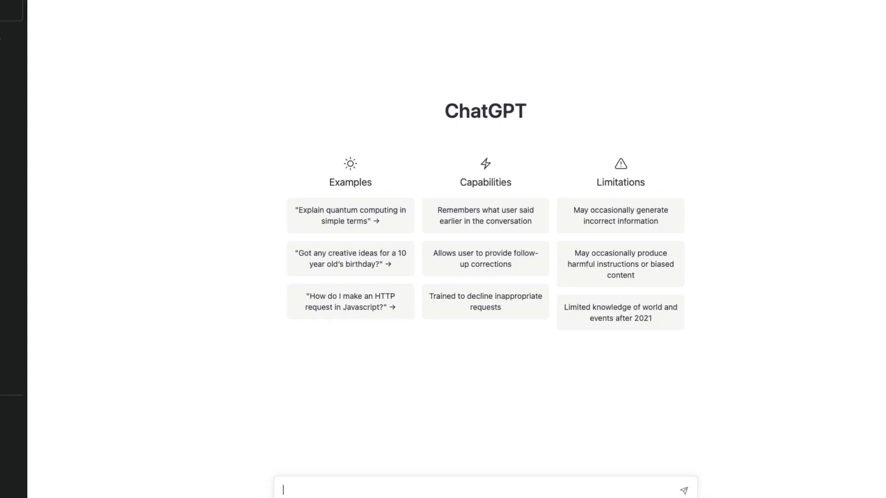
Check the ChatGPT for Google extension popup on the ChatGPT site, then close it
left_click(811, 61)
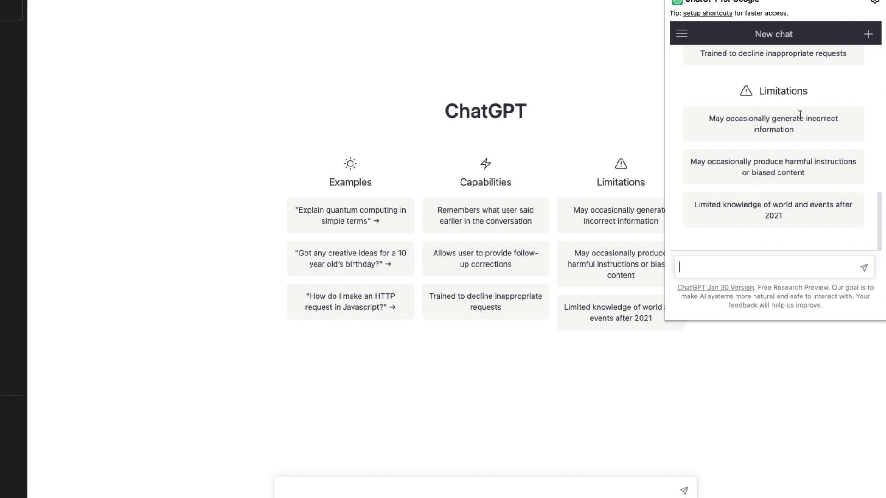
left_click(283, 490)
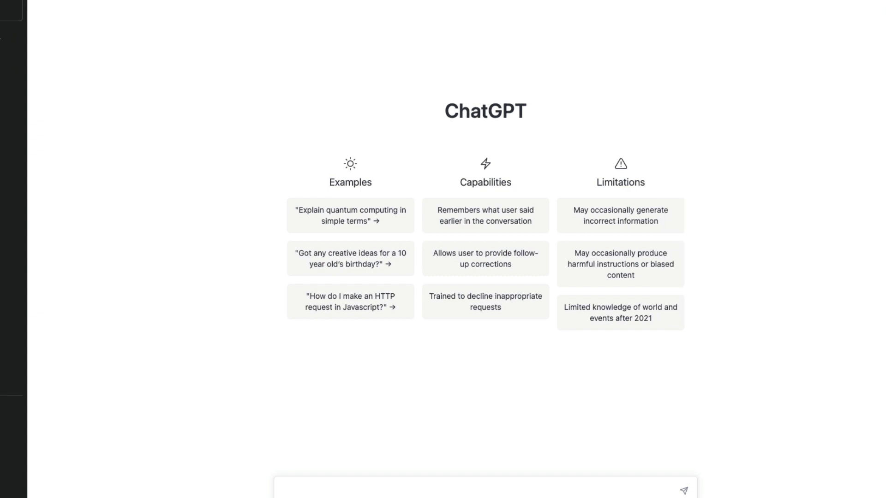
left_click(796, 59)
left_click(790, 64)
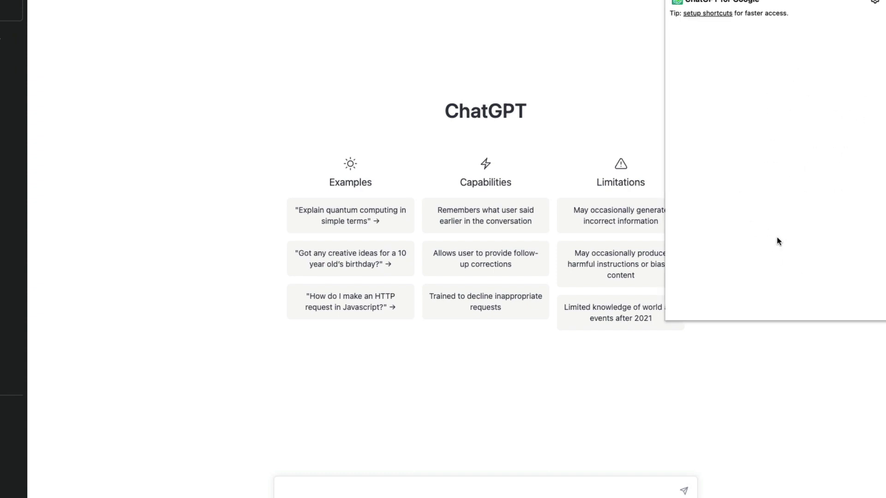
left_click(402, 133)
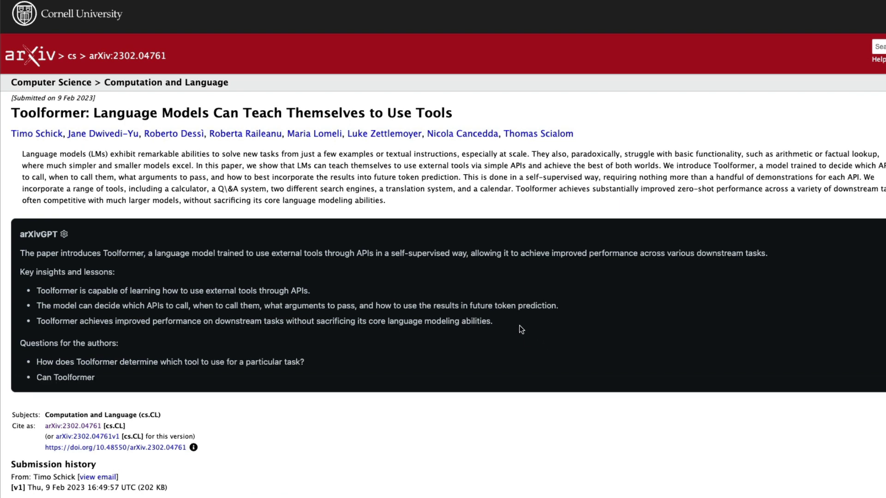
Highlight the key insights in the Toolformer summary and scroll to follow the rest of the answer
left_click_drag(503, 323, 22, 271)
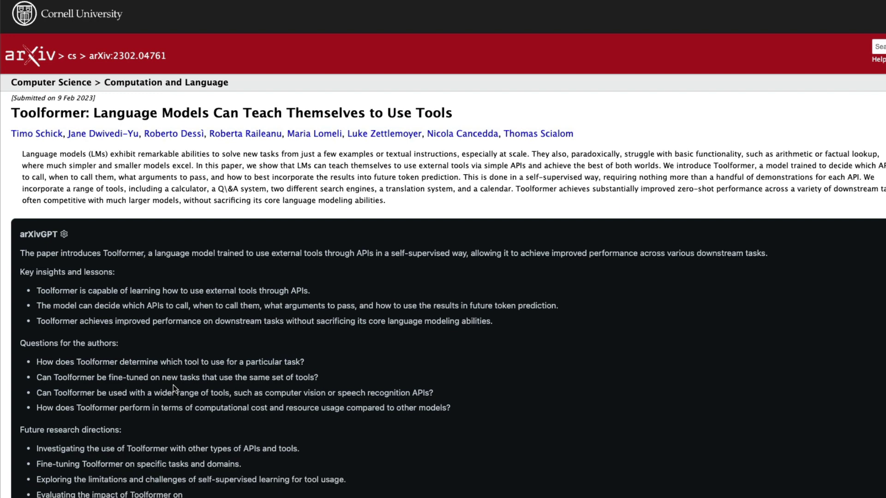
scroll(180, 388, "down", 1)
scroll(181, 385, "down", 3)
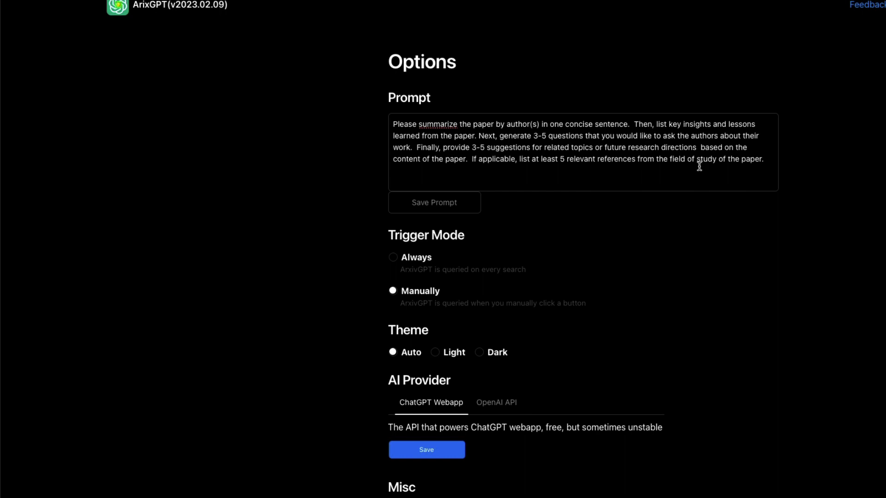
left_click_drag(538, 135, 621, 136)
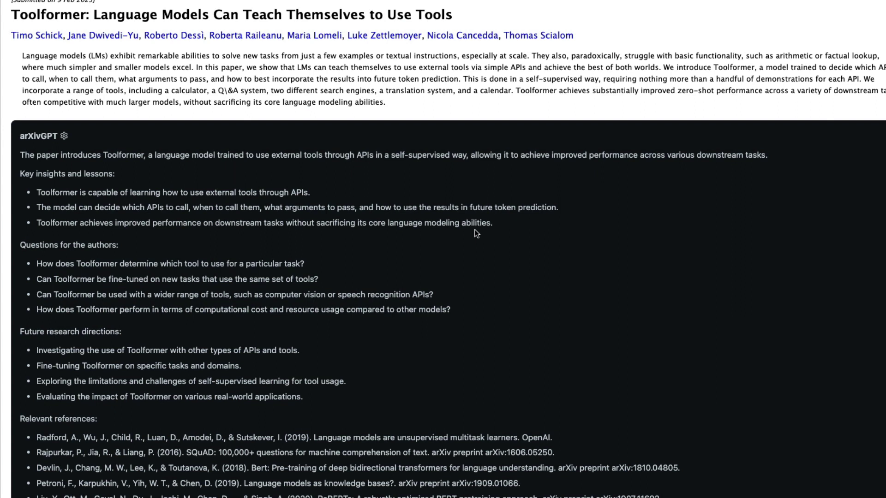
scroll(370, 262, "down", 1)
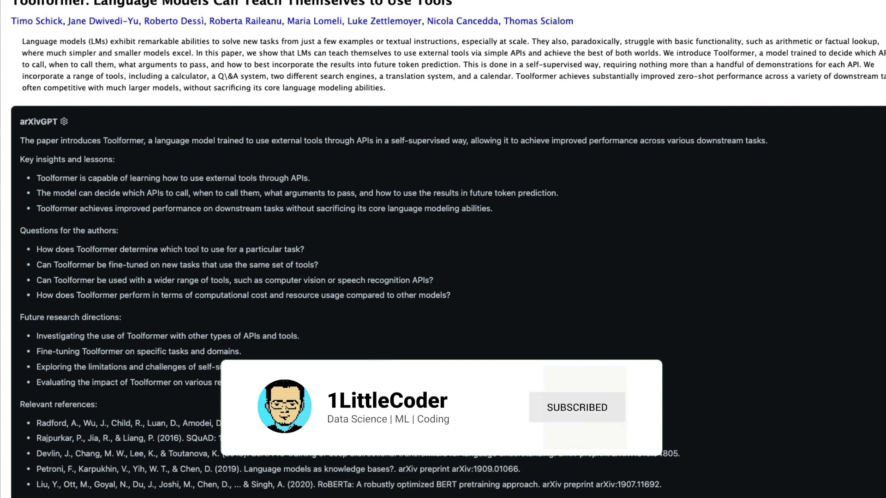
scroll(266, 400, "up", 3)
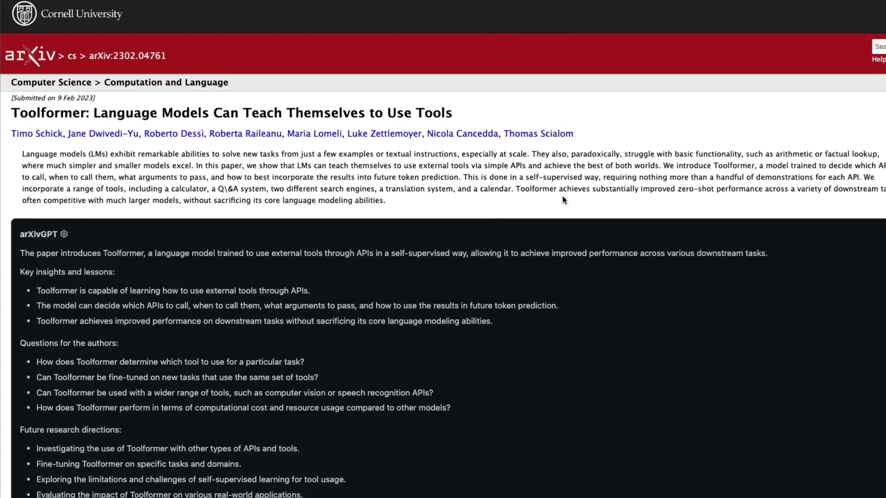
Search arXiv for 'chain-of-thought', replacing the earlier search text
left_click(880, 47)
type("lang")
key("super+a")
type("cha")
key("Return")
Zoom out the results and open Faithful Chain-of-Thought Reasoning (arXiv:2301.13379)
scroll(488, 328, "down", 1)
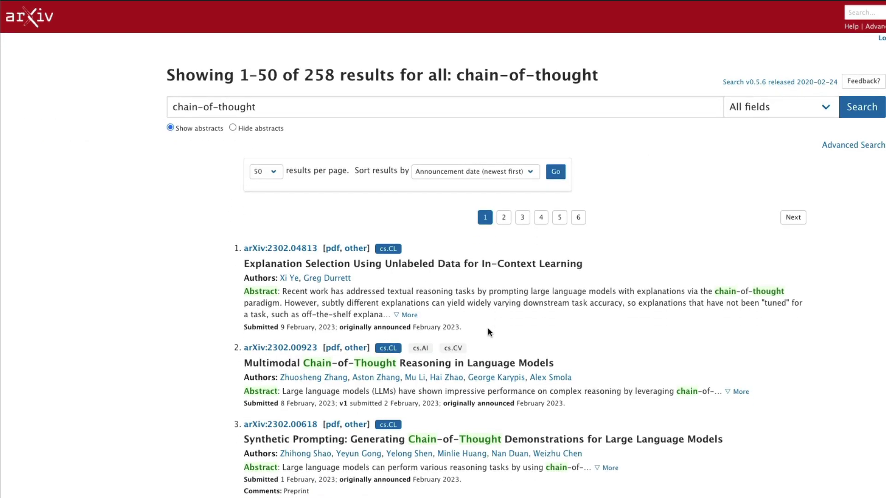
key("ctrl+minus")
scroll(392, 372, "down", 5)
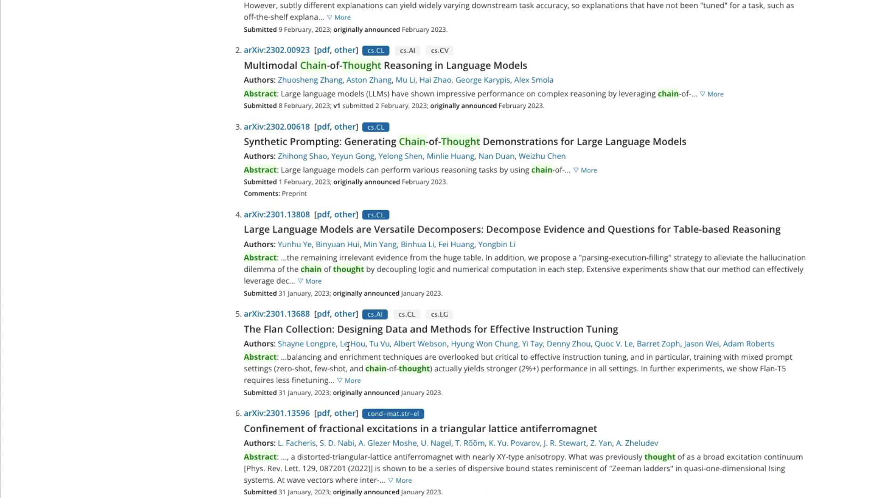
scroll(451, 381, "down", 4)
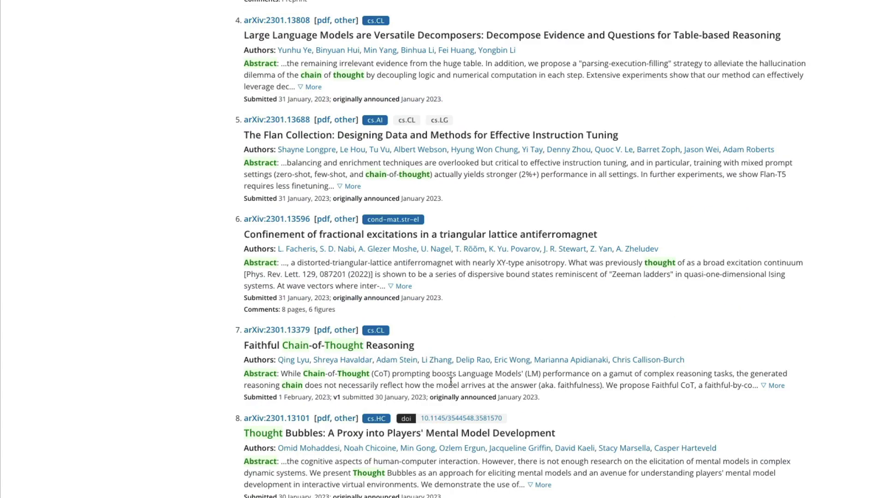
left_click(293, 332)
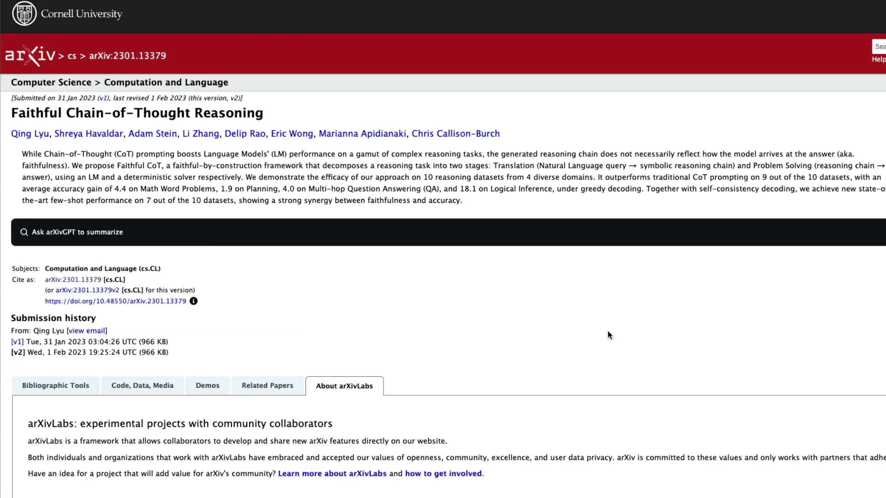
Ask arXivGPT to summarize the paper and highlight the two-stage description in its answer
left_click(104, 233)
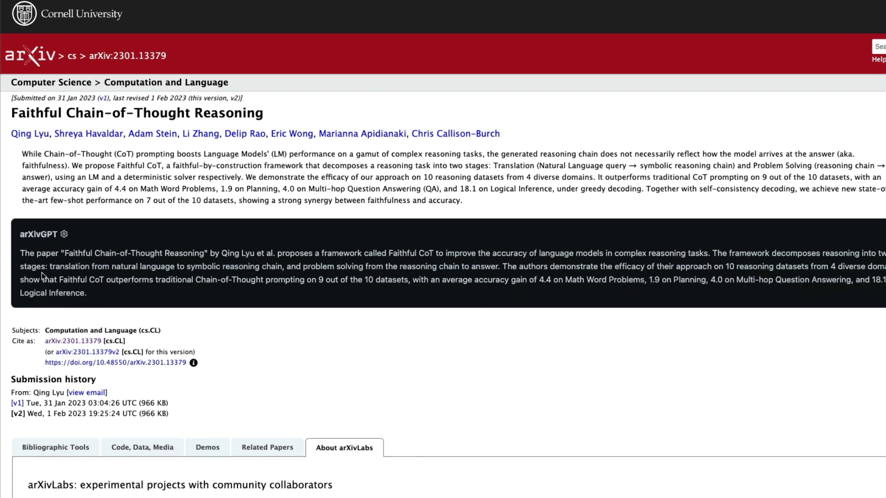
left_click_drag(56, 269, 513, 267)
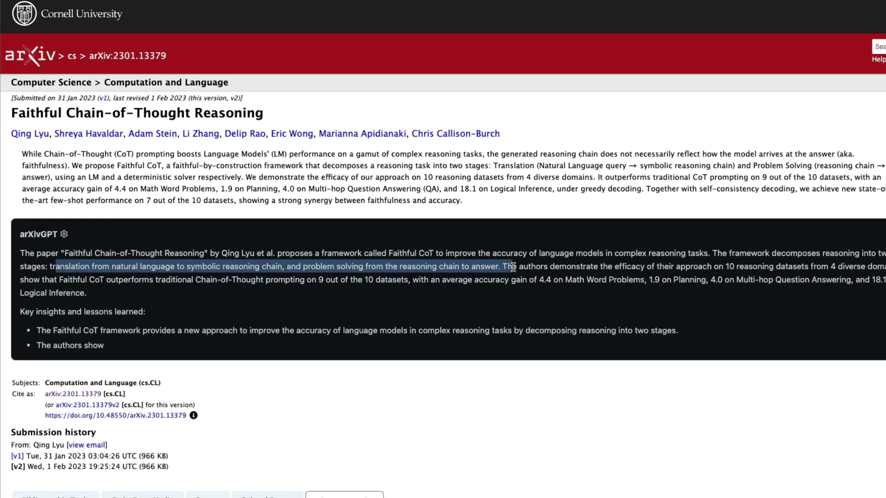